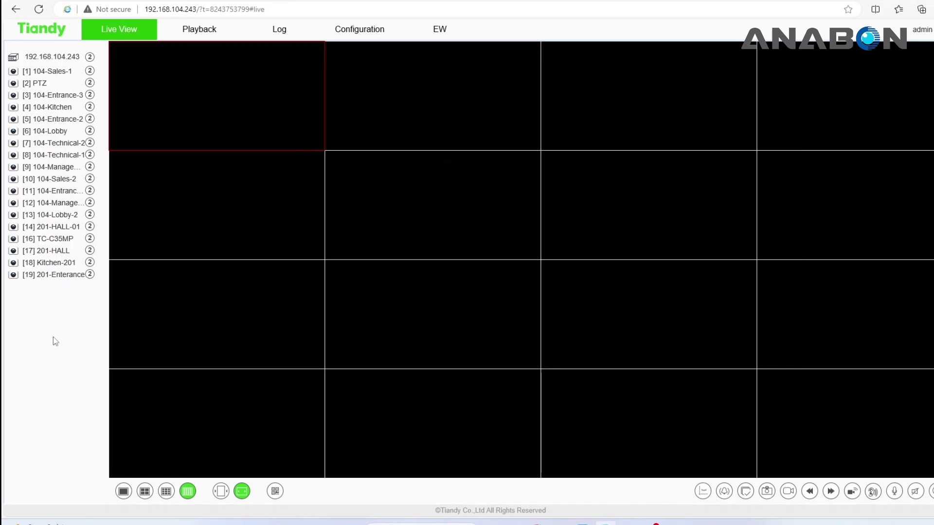
# In Configuration, tick Behavior Analysis for the TC-C35MP channel.
pyautogui.click(363, 39)
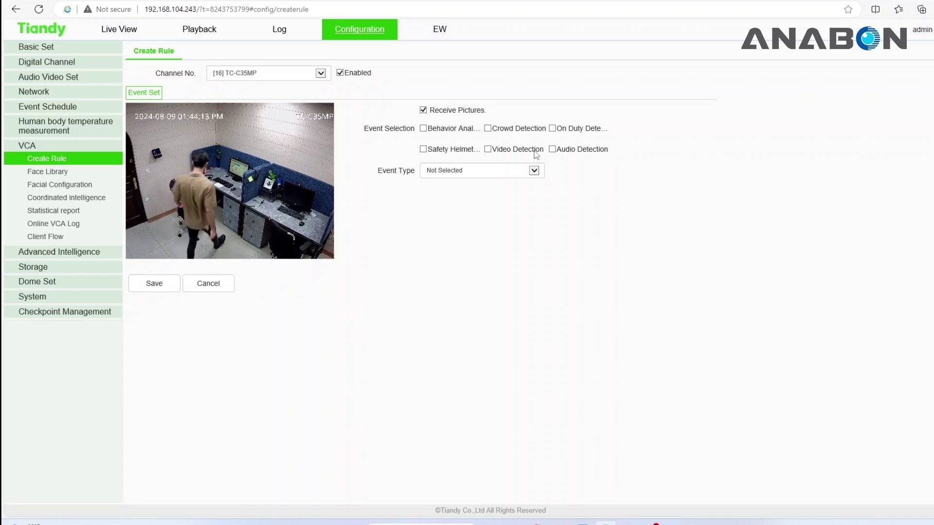
pyautogui.click(423, 128)
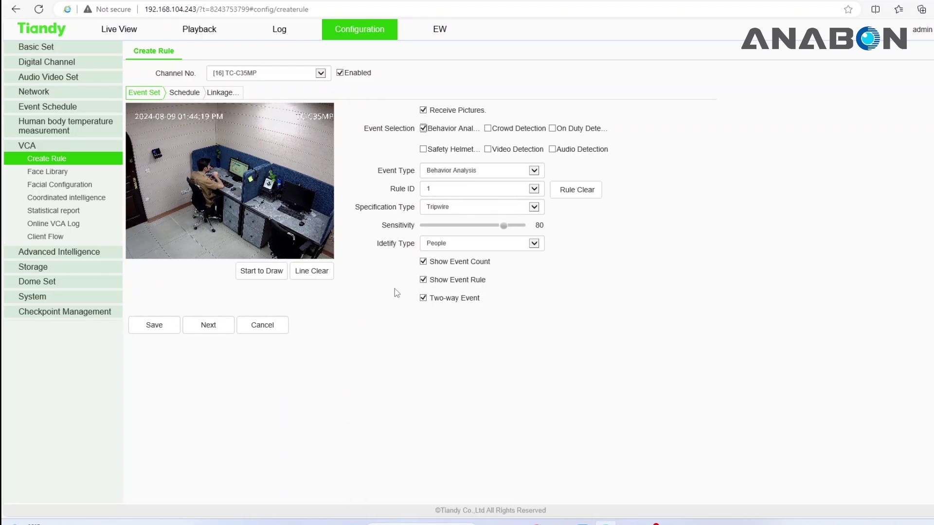
pyautogui.click(478, 189)
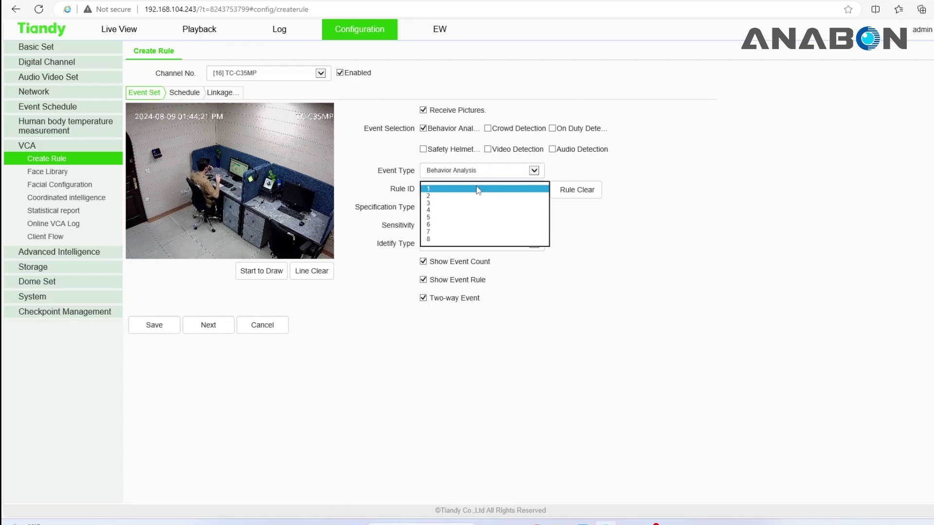
pyautogui.click(475, 204)
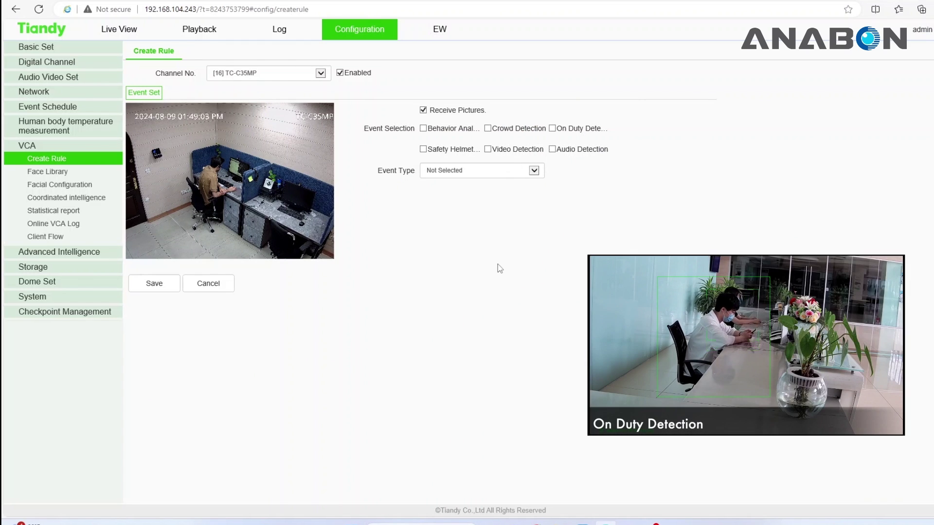
# Enable On Duty Detection, redraw its area around the person at the left desk, and save.
pyautogui.click(553, 129)
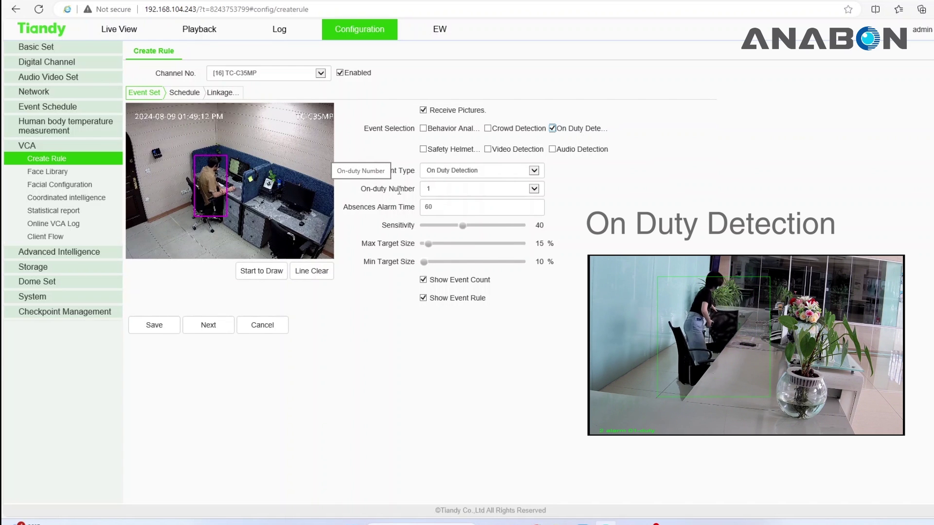
pyautogui.click(324, 270)
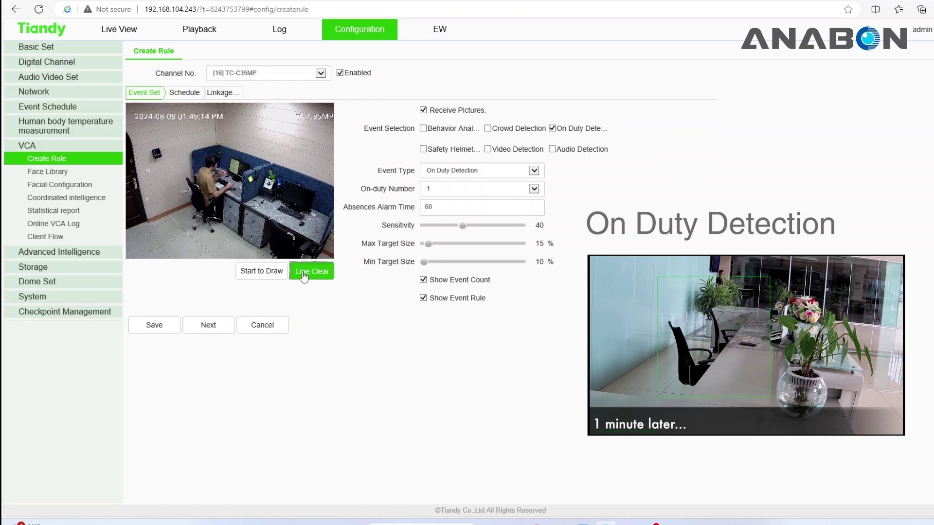
pyautogui.click(256, 276)
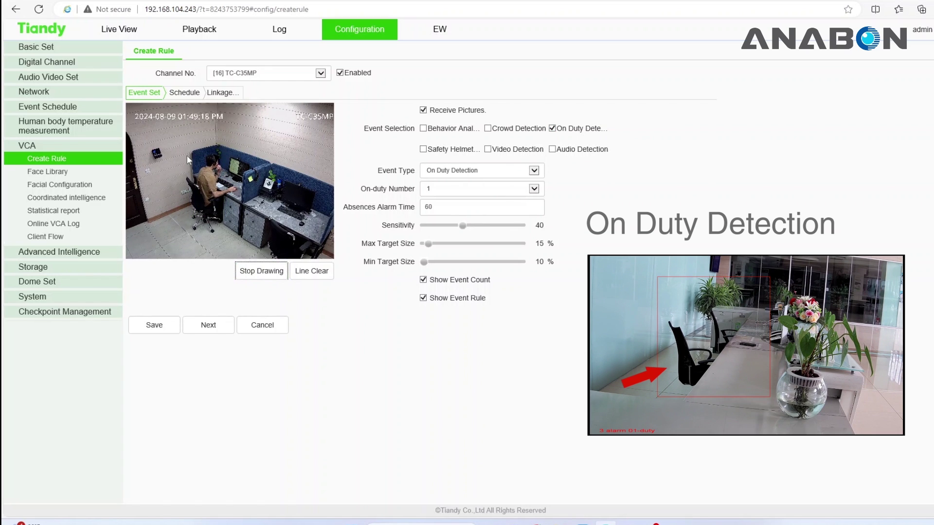
pyautogui.moveTo(181, 146); pyautogui.dragTo(229, 236)
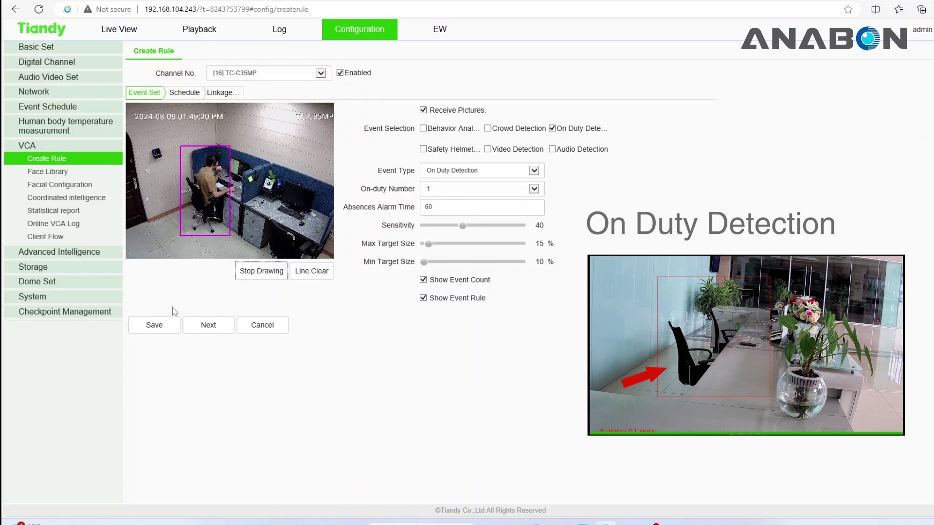
pyautogui.click(160, 325)
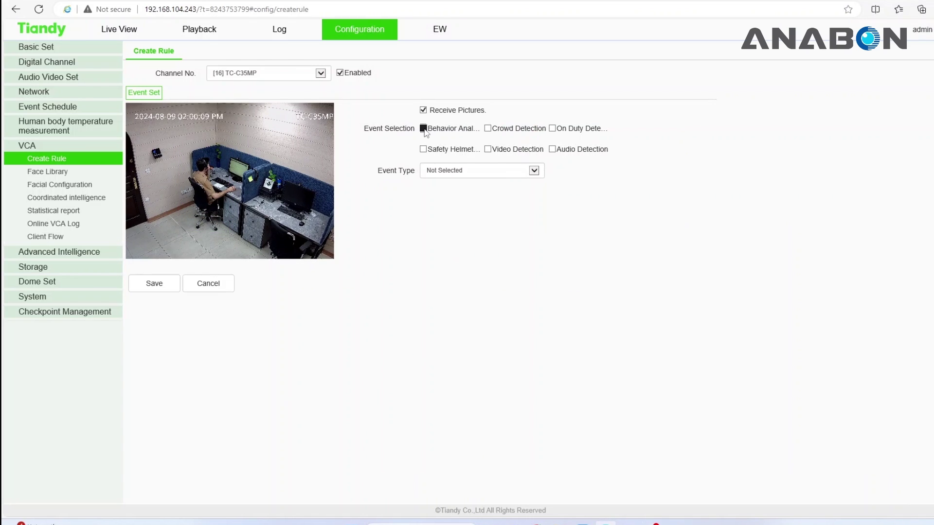
# Enable Behavior Analysis as Missing Object Detection and start marking its area on the right-hand desk.
pyautogui.click(423, 129)
pyautogui.click(465, 208)
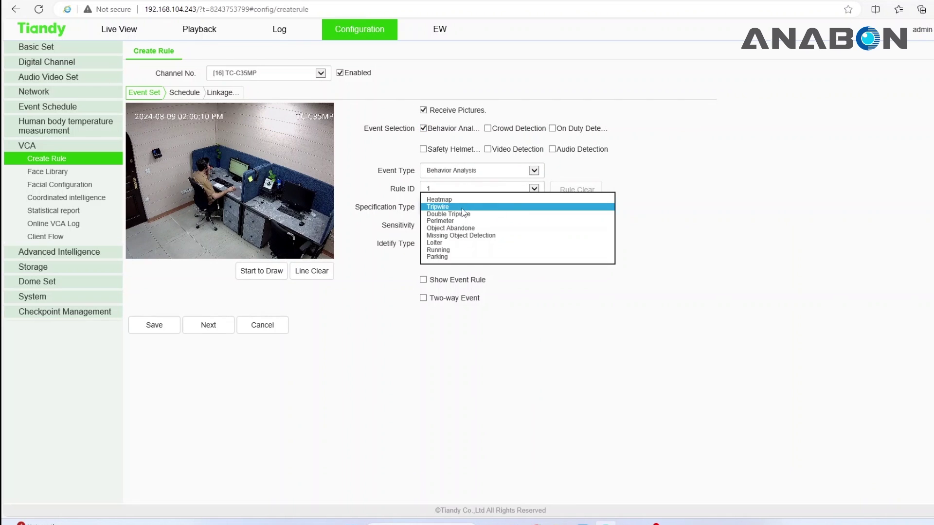
pyautogui.click(471, 235)
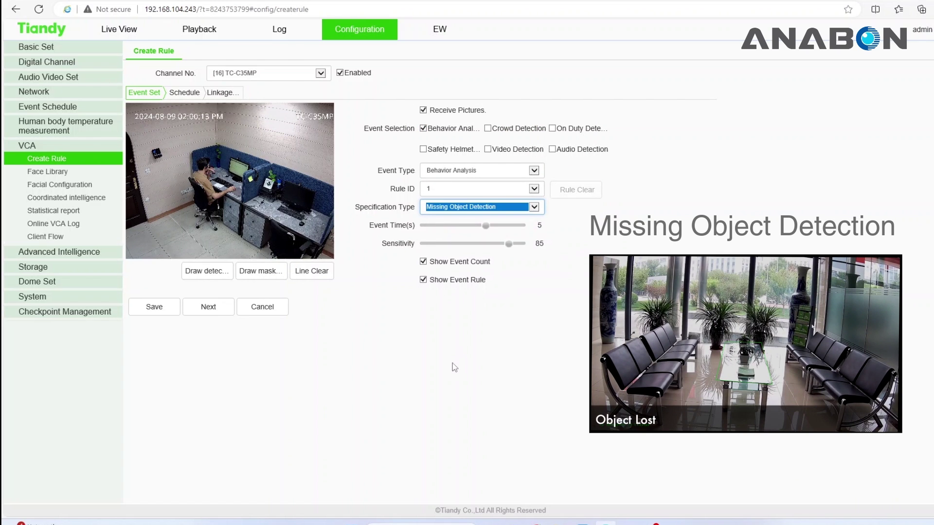
pyautogui.click(419, 343)
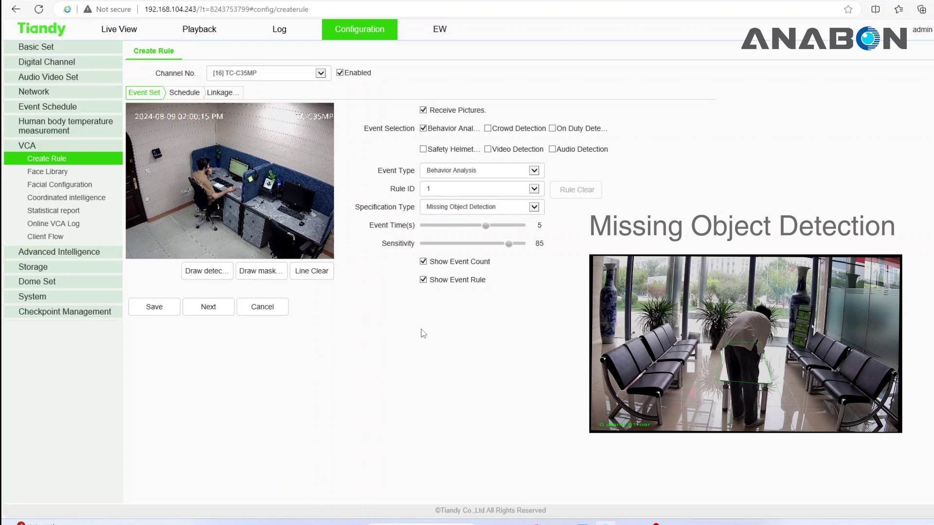
pyautogui.click(204, 274)
pyautogui.click(300, 219)
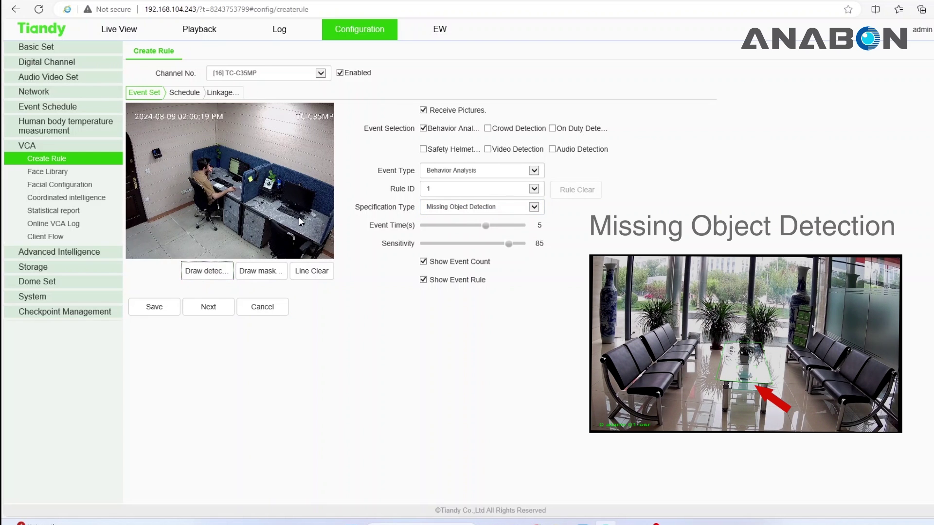
pyautogui.click(313, 223)
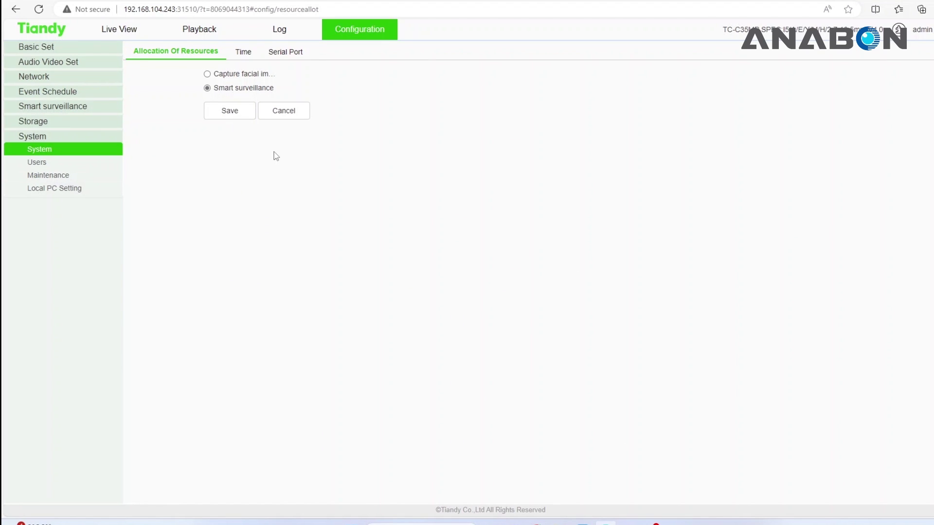
# Switch the camera's resource allocation to Capture facial images, save, and confirm the reboot.
pyautogui.click(233, 76)
pyautogui.click(220, 114)
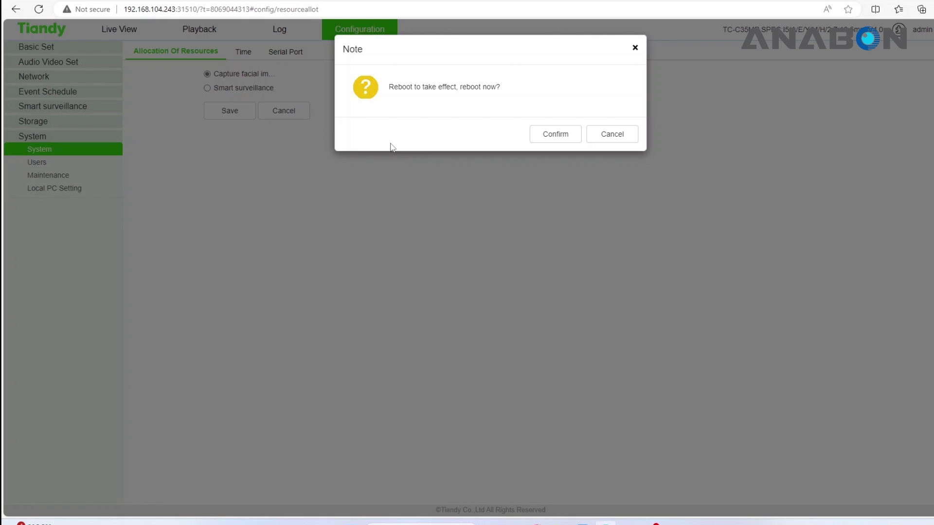
pyautogui.click(553, 134)
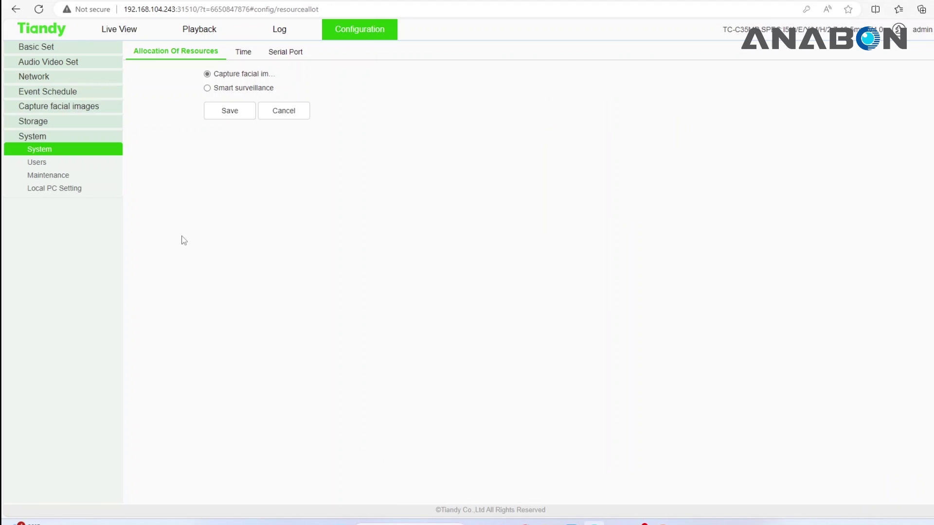
pyautogui.click(62, 108)
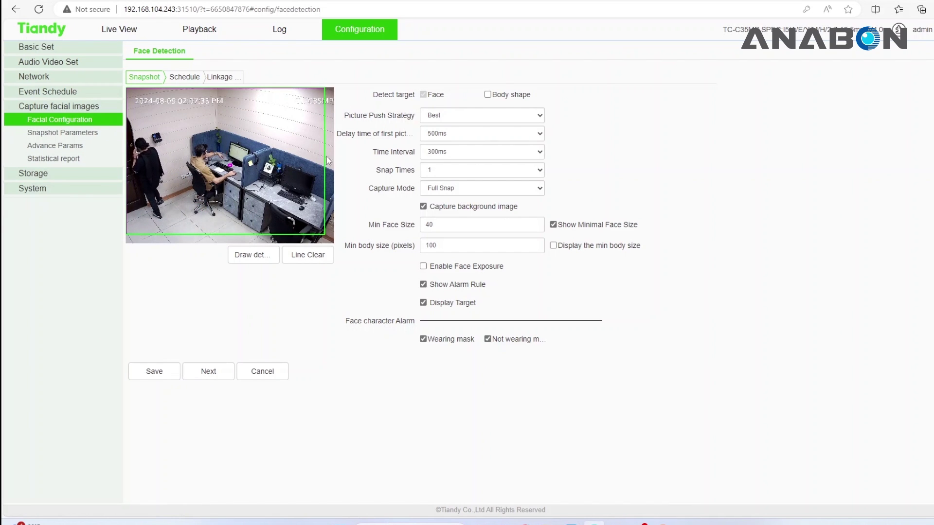
# Review the Snap Times (kept at 1), Capture Mode and Picture Push Strategy options unchanged.
pyautogui.click(457, 176)
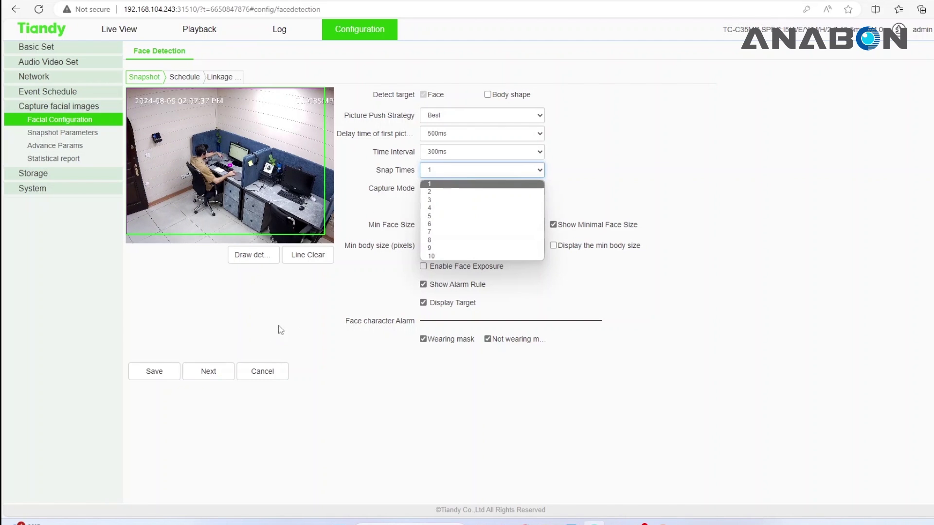
pyautogui.click(227, 310)
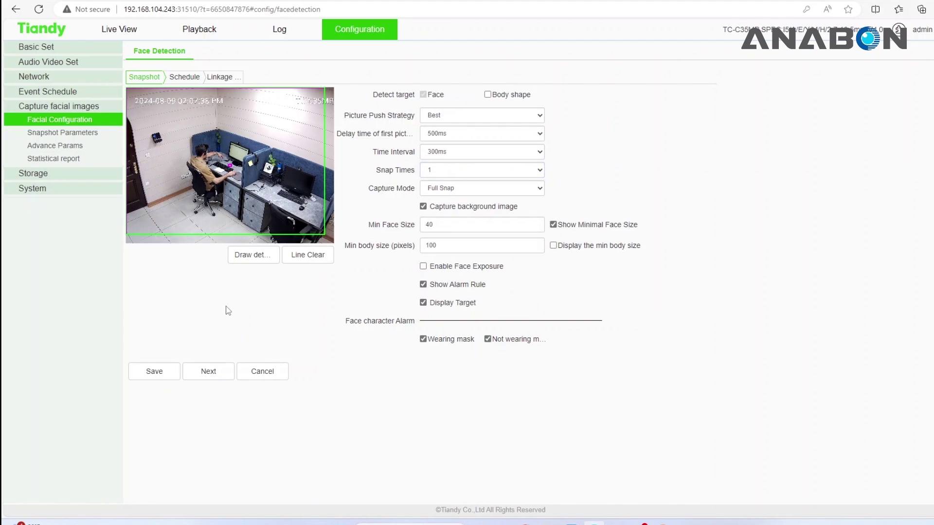
pyautogui.click(460, 190)
pyautogui.click(463, 119)
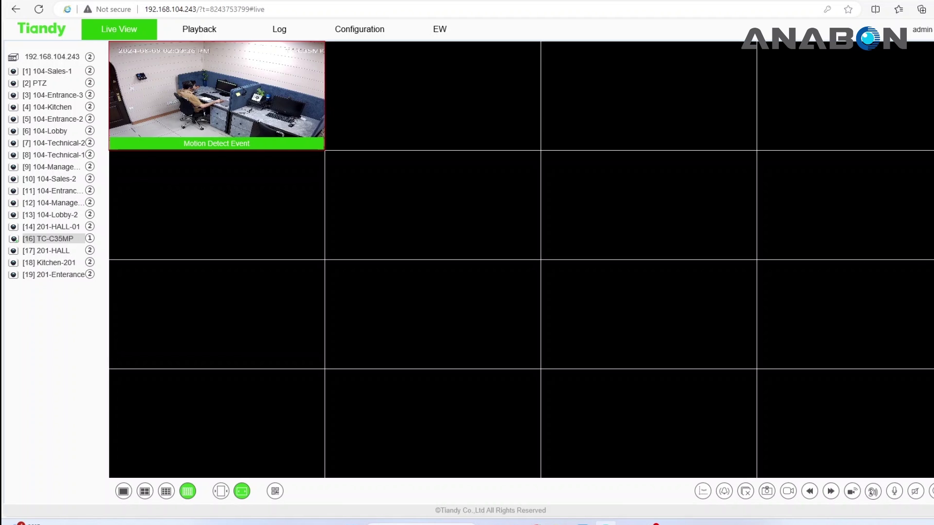
# Show the PTZ panel and its Target Information tab with face similarity cards.
pyautogui.click(900, 286)
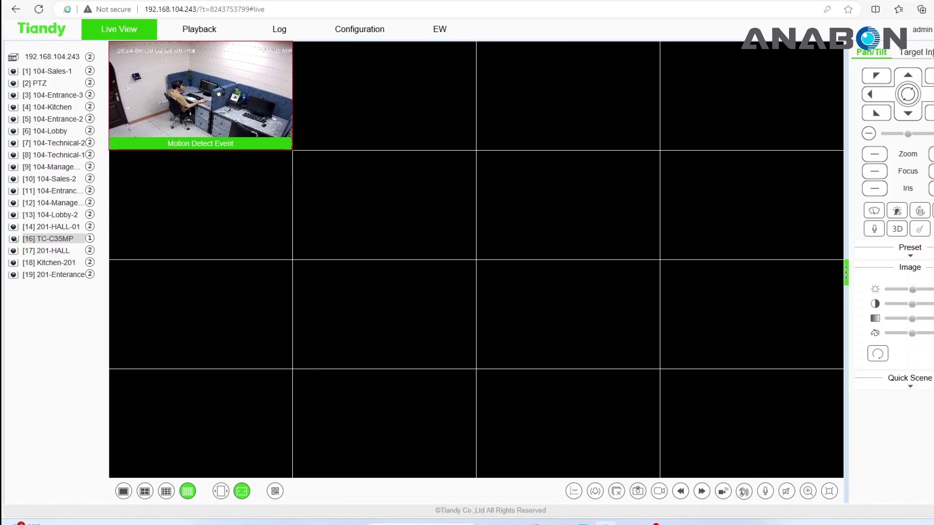
pyautogui.click(916, 52)
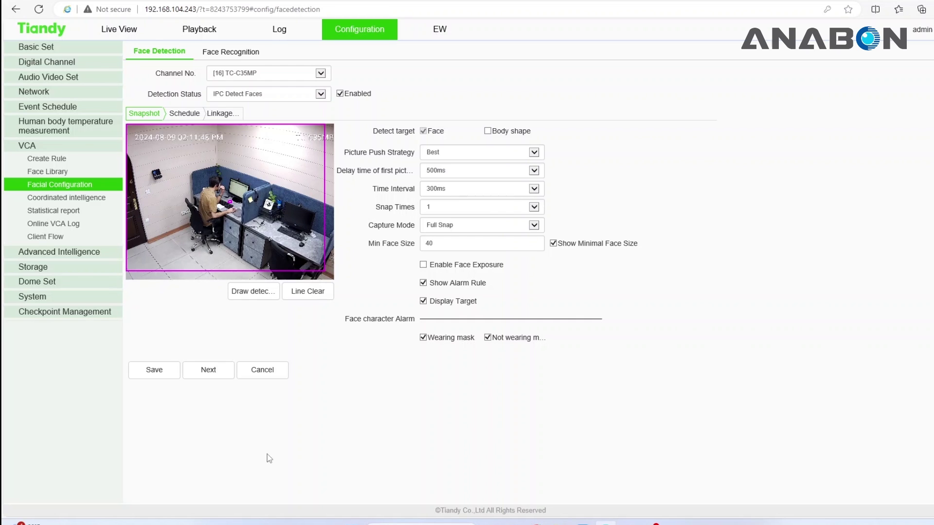
# View the all-week face detection schedule, then the face detection alarm linkage options.
pyautogui.click(185, 114)
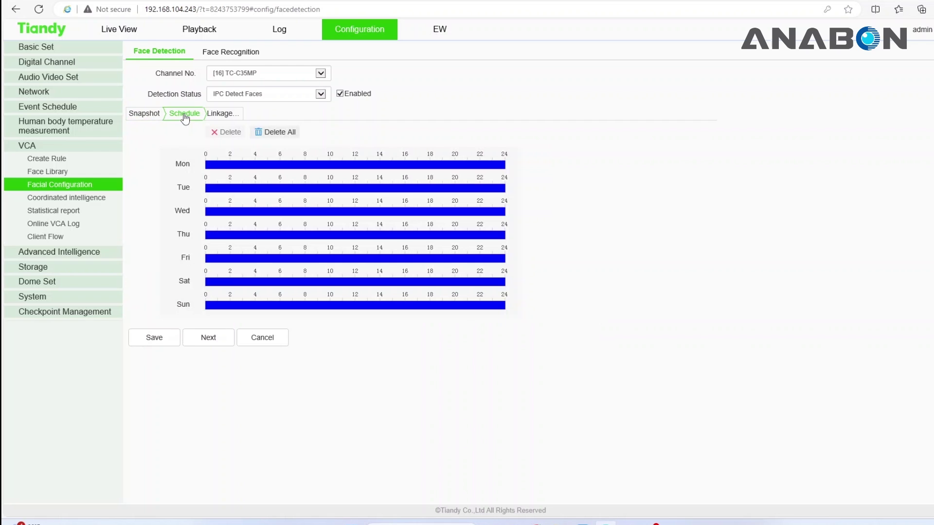
pyautogui.click(219, 115)
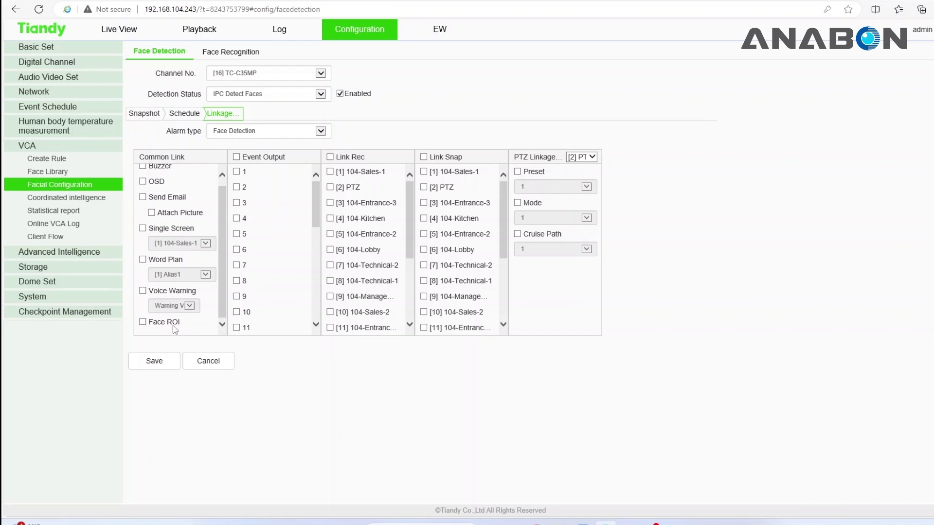
pyautogui.scroll(-1, 172, 330)
pyautogui.moveTo(356, 178); pyautogui.dragTo(355, 175)
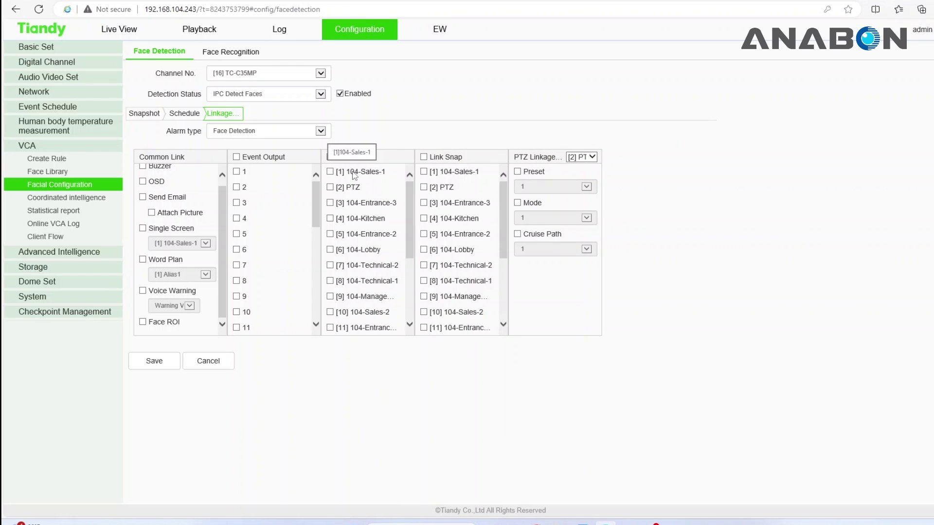